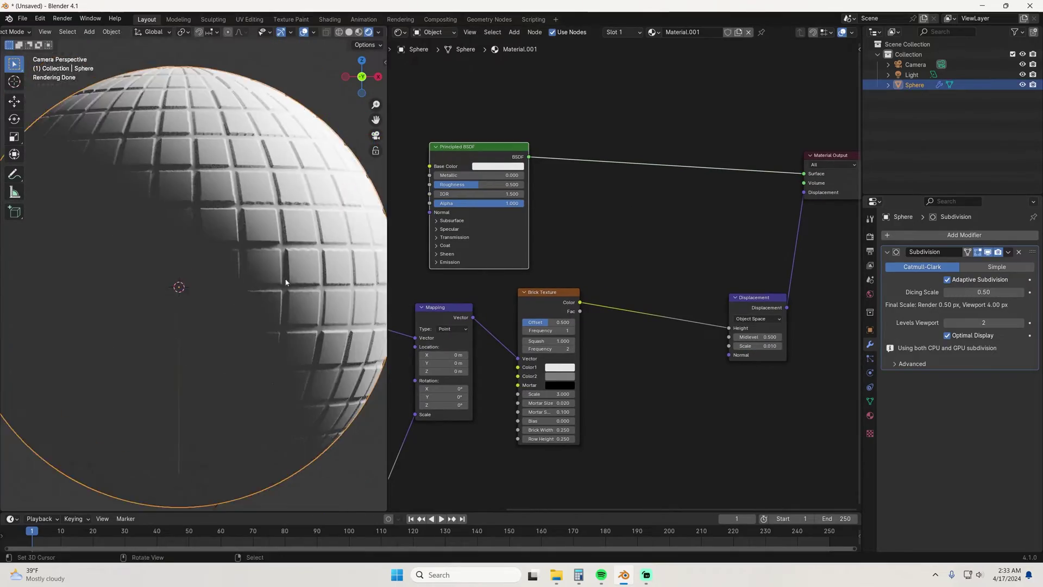
Step: Move the Principled BSDF node up to clear space in the node tree
scroll(667, 348, "down", 2)
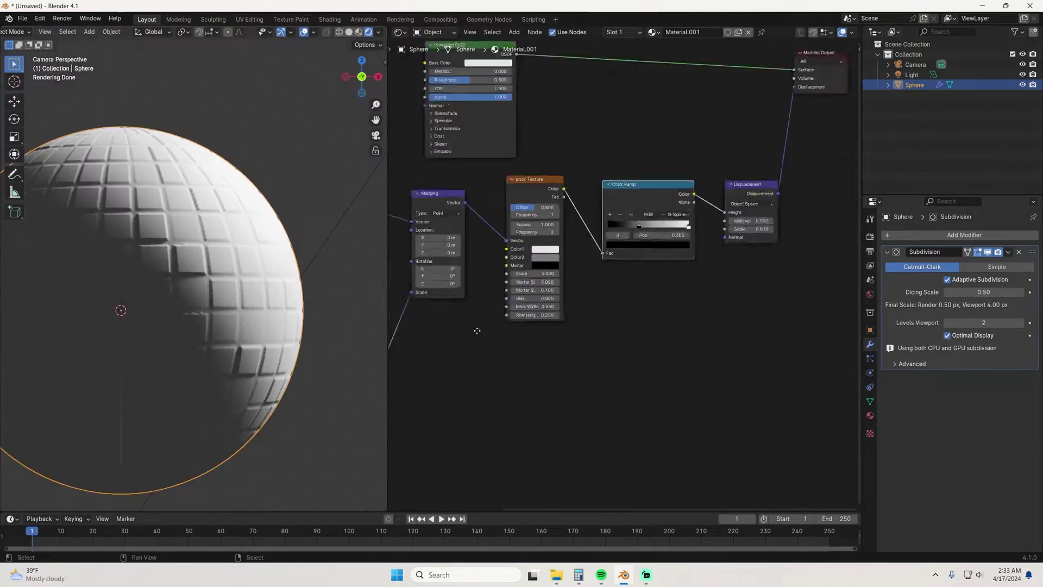
left_click_drag(478, 147, 591, 183)
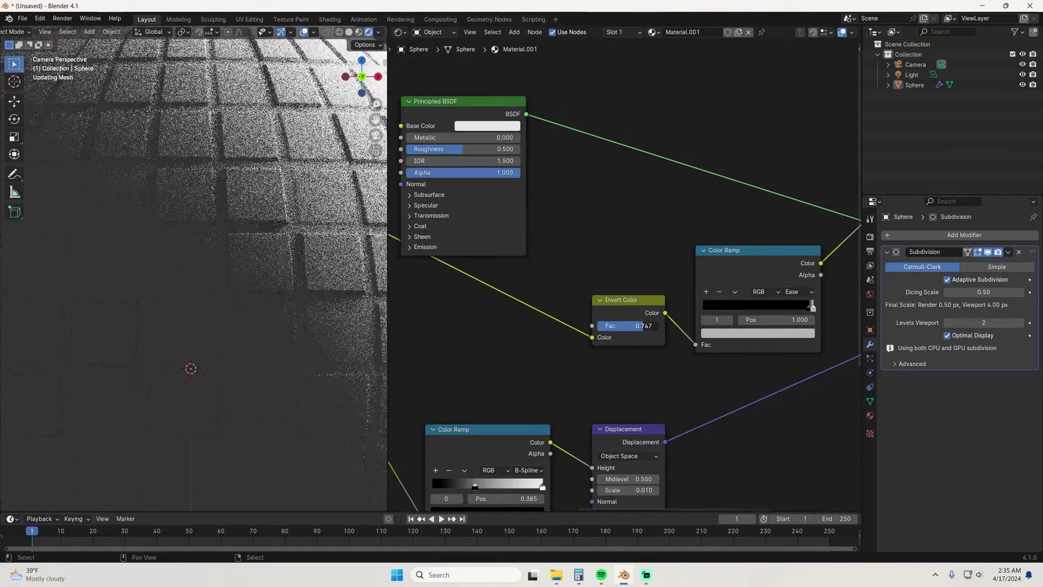
Step: Edit the second Brick Texture's mortar size and slide its ramp stop to about 0.345
double_click(608, 349)
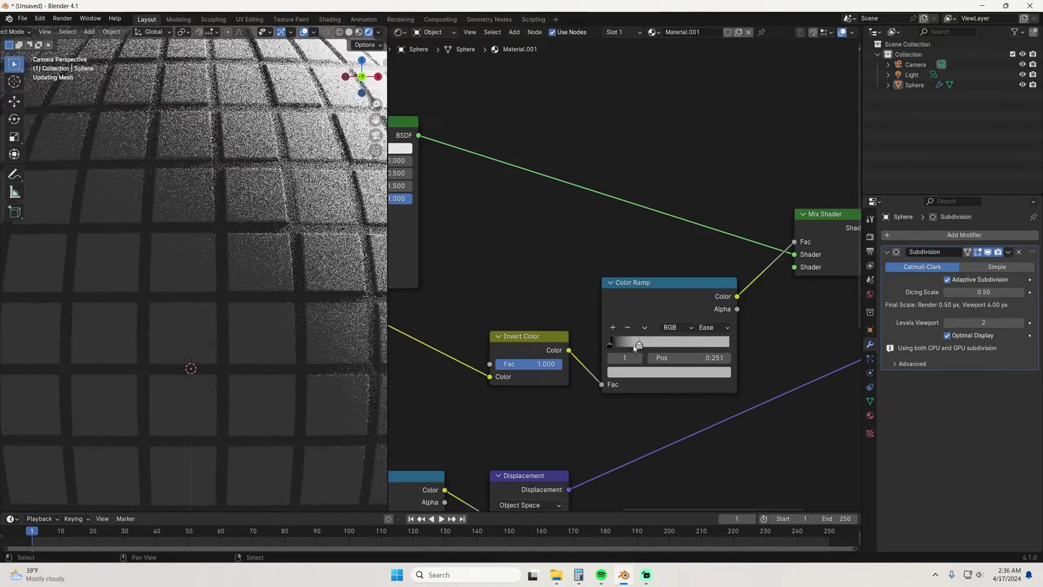
left_click_drag(644, 347, 652, 344)
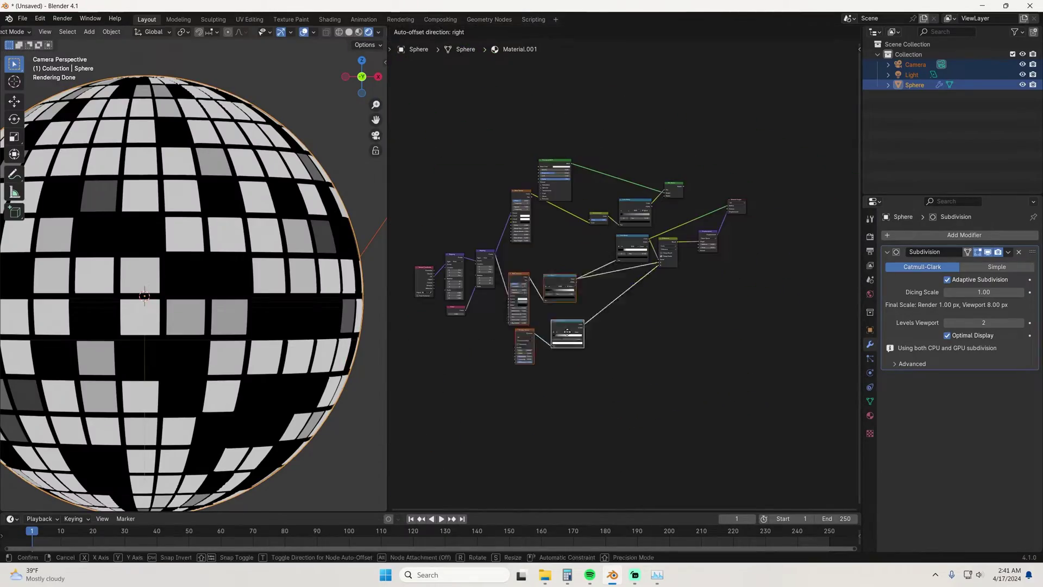
Step: Drop the moved node into its new place and pan to reveal more nodes
left_click(500, 437)
scroll(565, 315, "up", 5)
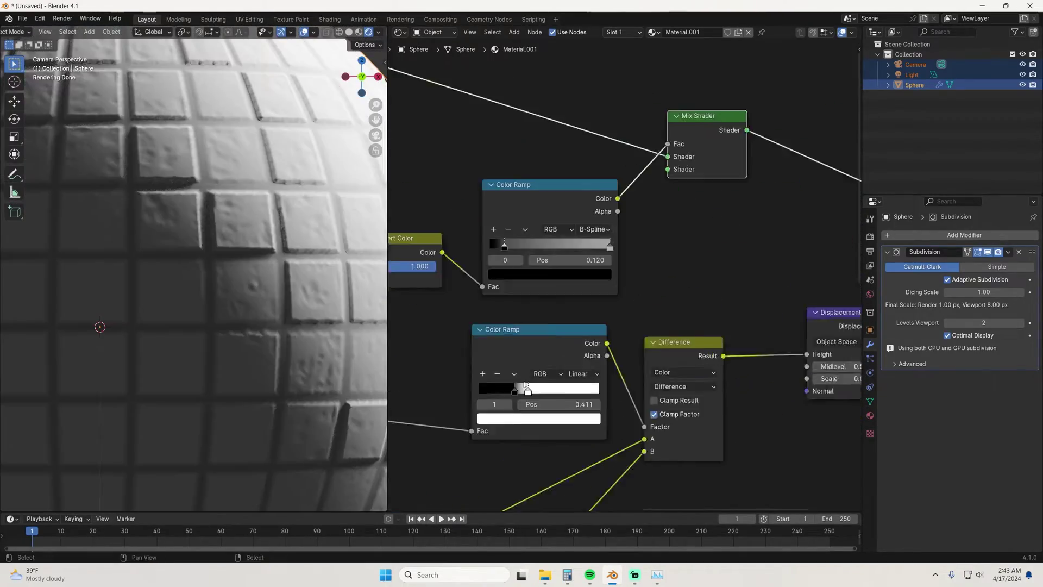
middle_click_drag(526, 384, 616, 380)
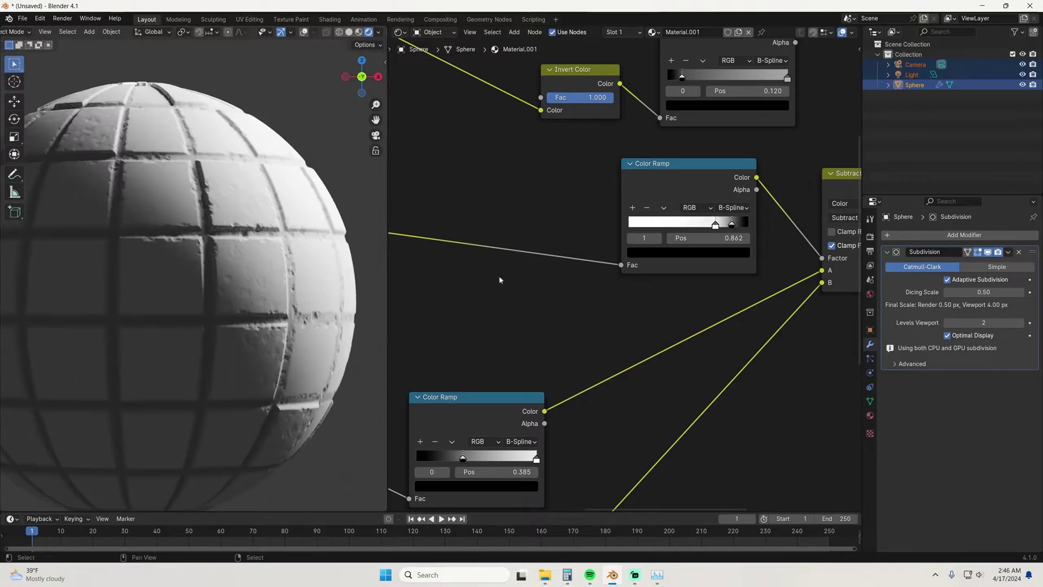
Step: Retune the Subtract-feeding Color Ramp stops to about 0.989 and 0.865 for sharper seams
scroll(500, 280, "down", 3)
scroll(500, 478, "down", 2)
scroll(532, 382, "up", 2)
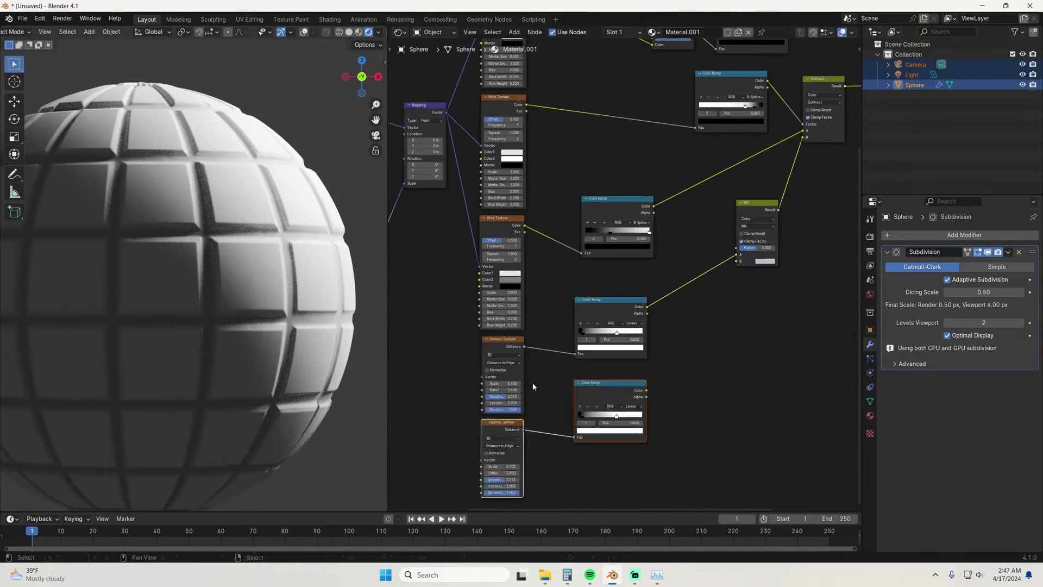
scroll(593, 270, "up", 5)
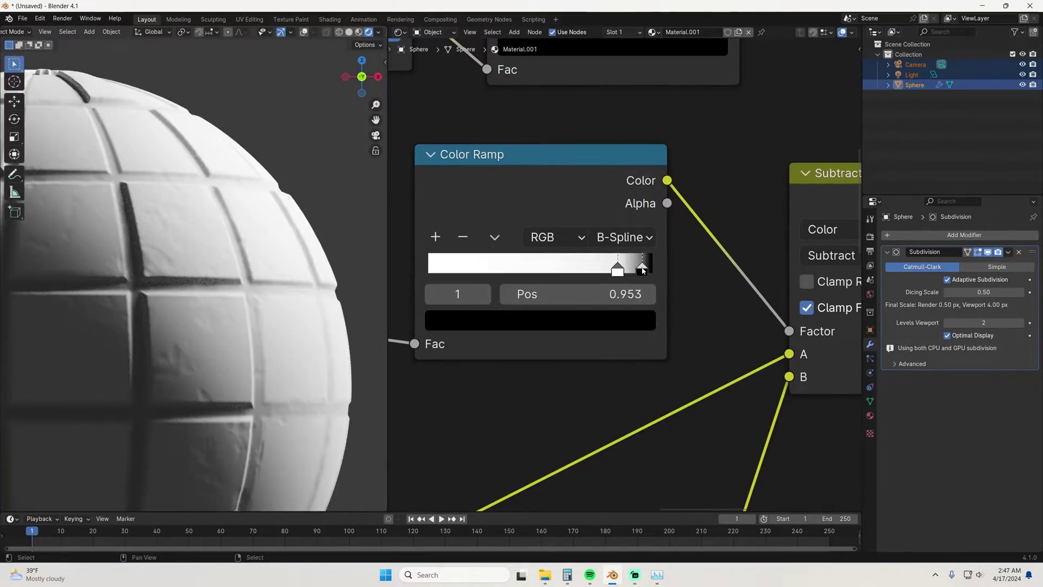
left_click_drag(642, 270, 650, 270)
scroll(649, 270, "down", 3)
scroll(615, 307, "up", 3)
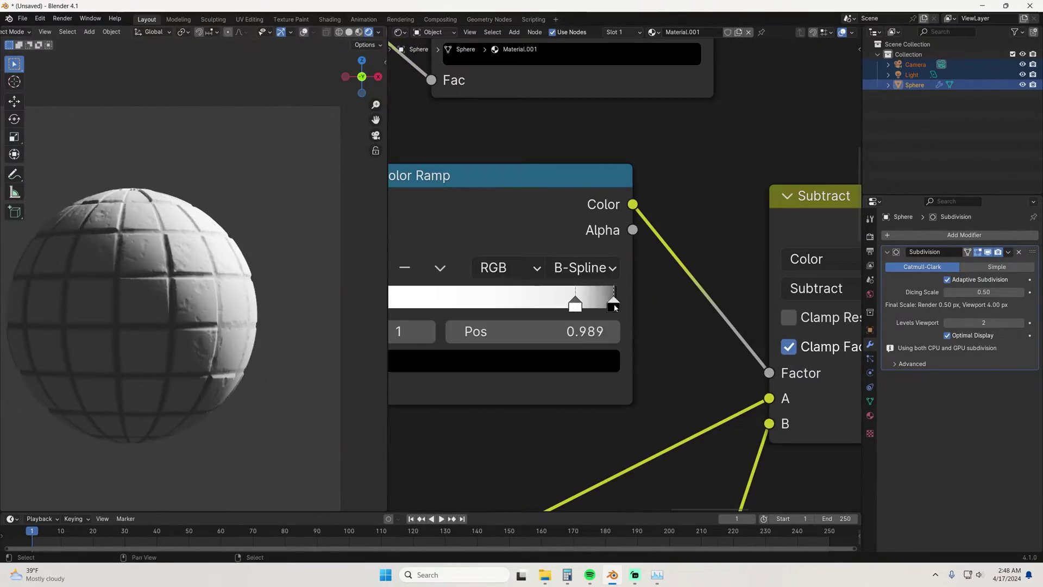
left_click_drag(615, 307, 582, 308)
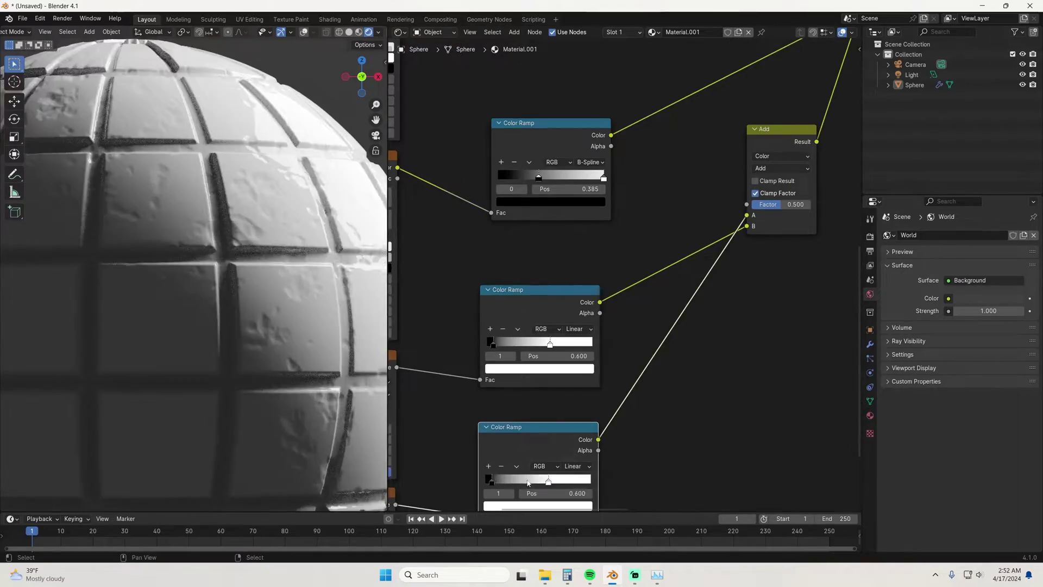
Step: Drop a Color Ramp onto the displacement link and set its black stop to about 0.976
middle_click_drag(490, 483, 401, 281)
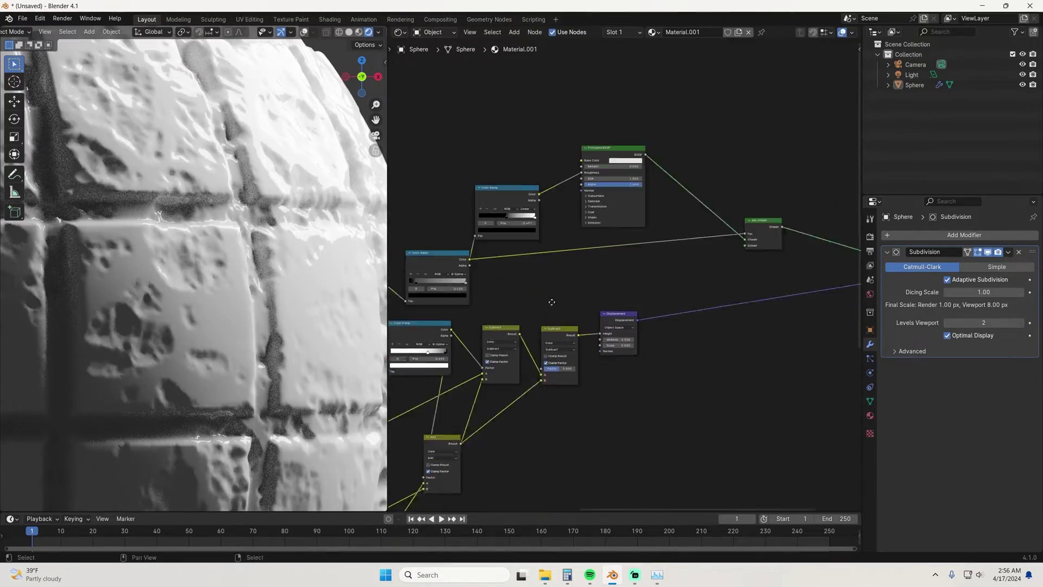
left_click(518, 260)
left_click_drag(523, 295, 587, 296)
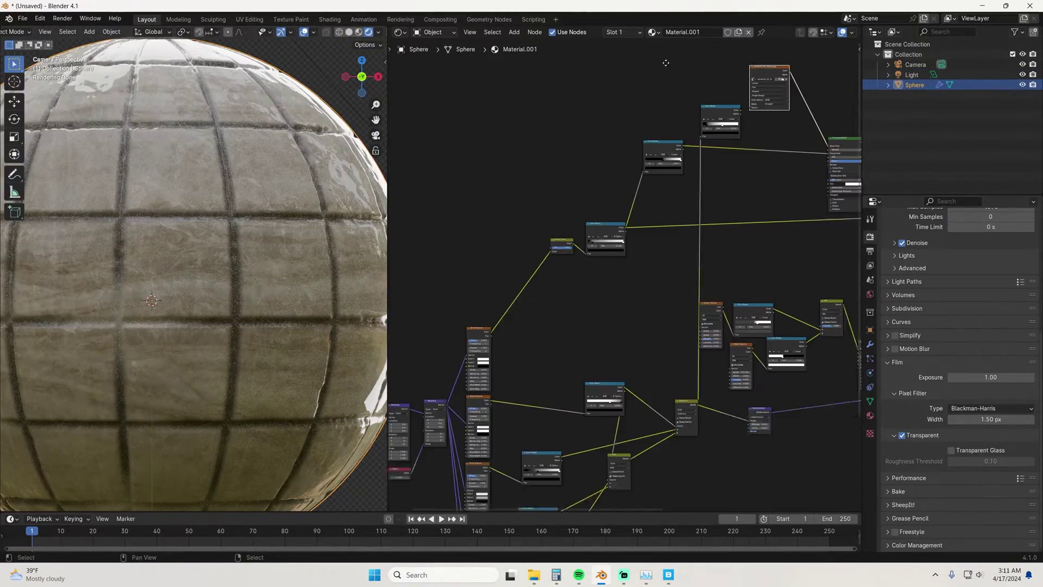
Step: Bring the image texture and Color Ramp nodes into view in the node editor
middle_click_drag(665, 63, 590, 257)
scroll(589, 256, "up", 3)
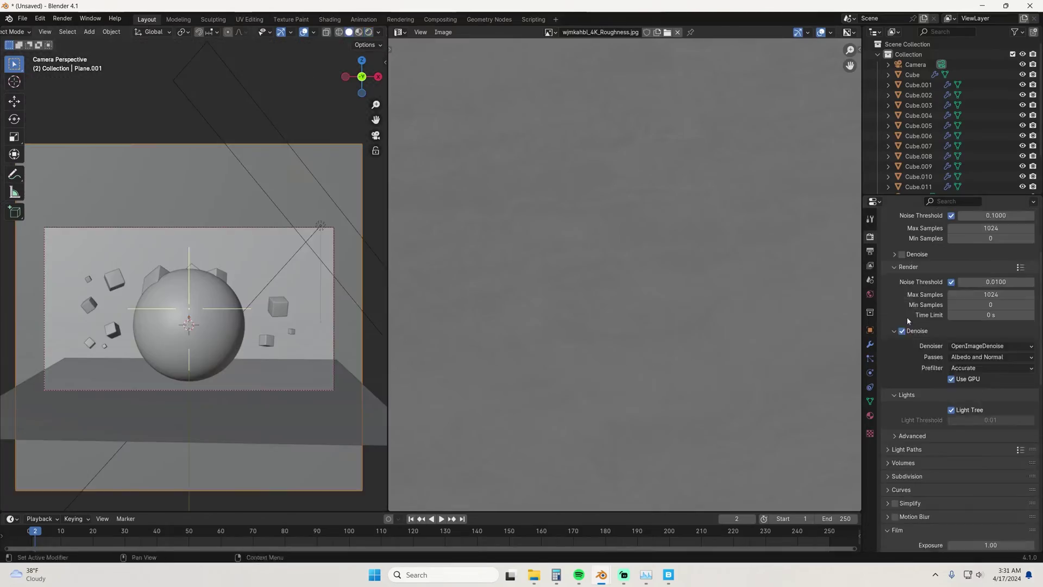
Step: Render the final sphere-and-cubes image with F12 and switch to the browser
key("F12")
left_click(623, 575)
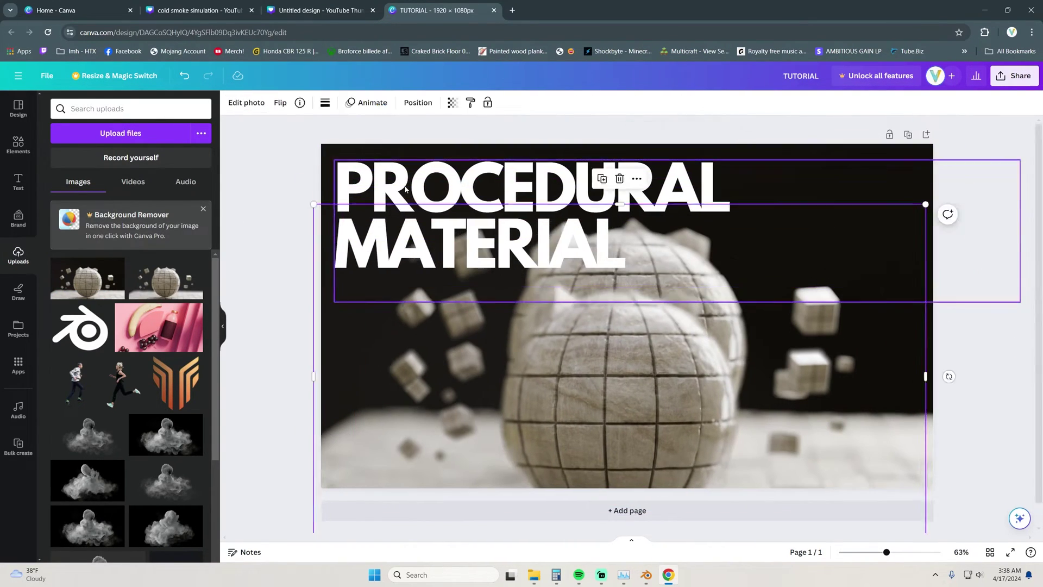
Step: Give the background render image a drop shadow via Edit photo > Shadows
left_click(750, 290)
scroll(993, 196, "down", 5, "ctrl")
left_click(760, 285)
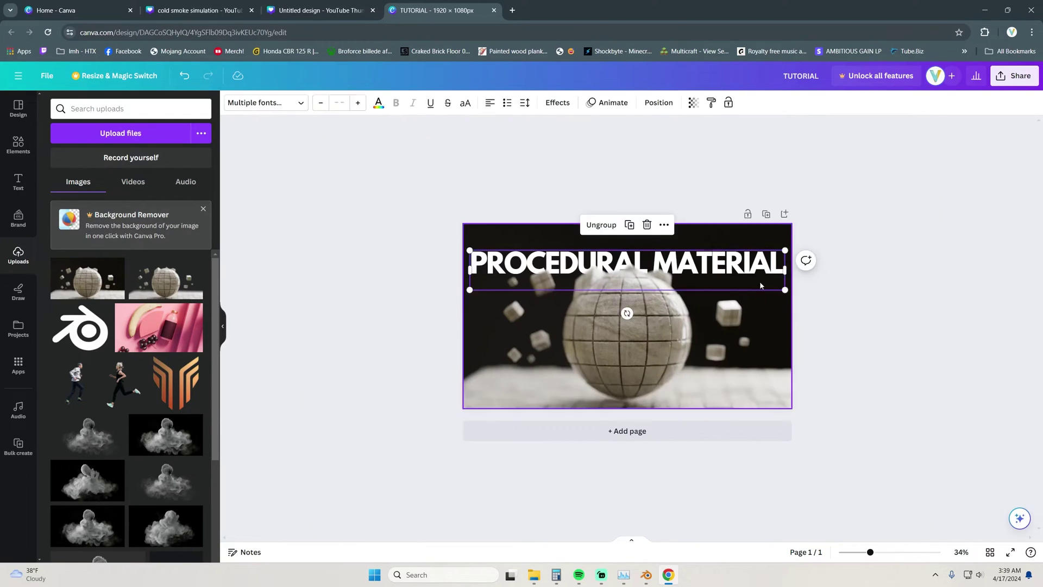
left_click(246, 102)
left_click(71, 429)
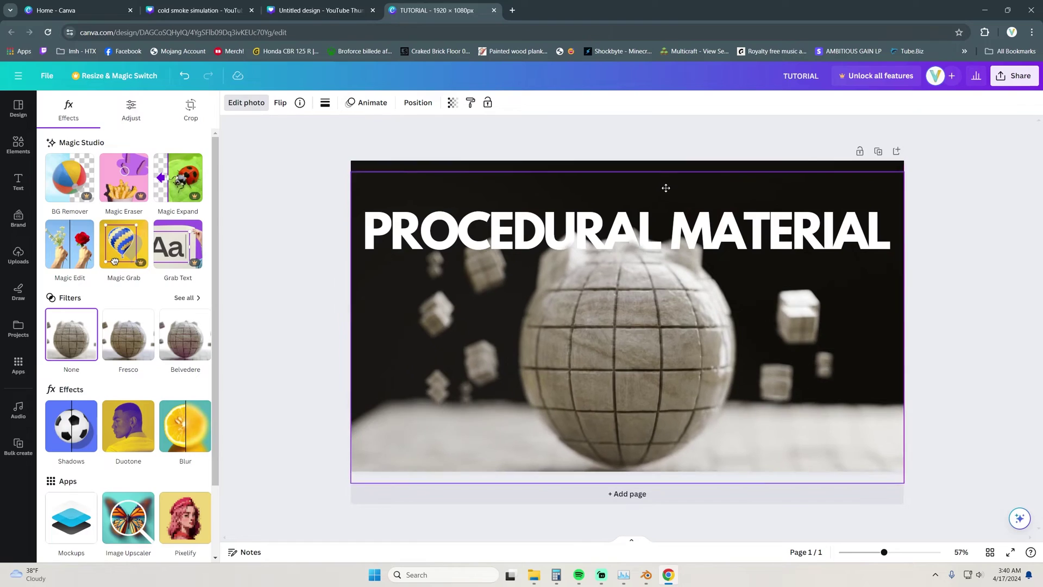
Step: Raise the image contrast in Adjust, undoing an accidental darkening, then deselect
left_click(131, 109)
left_click(126, 371)
scroll(133, 435, "down", 4)
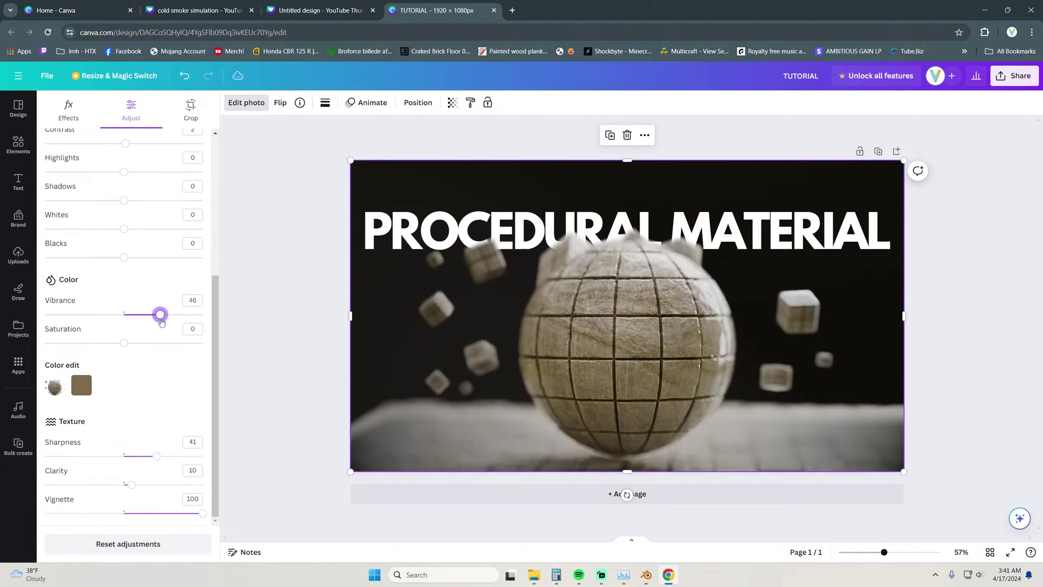
scroll(116, 255, "up", 5)
left_click(662, 342)
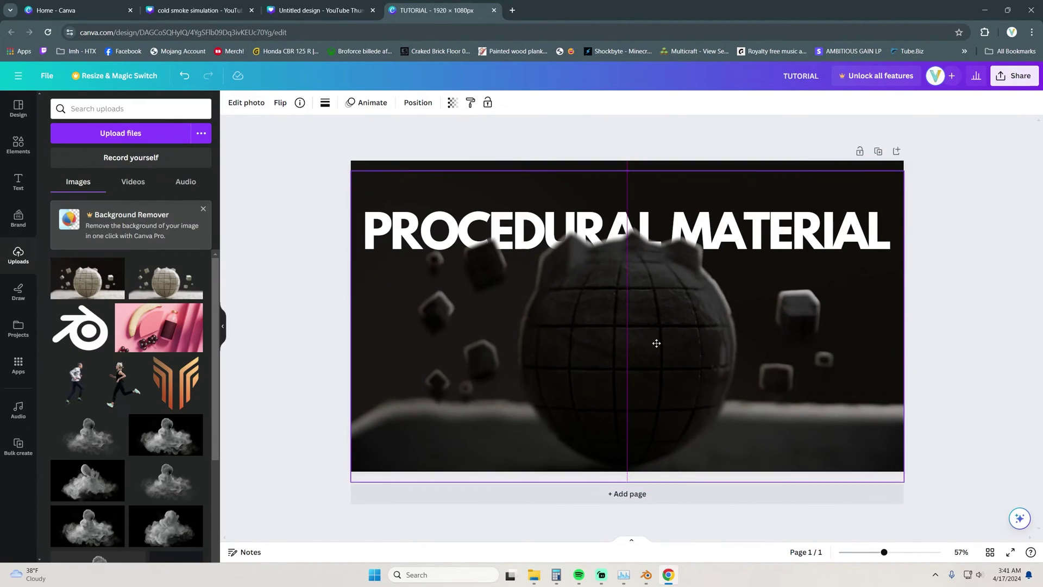
key("ctrl+z")
left_click(977, 283)
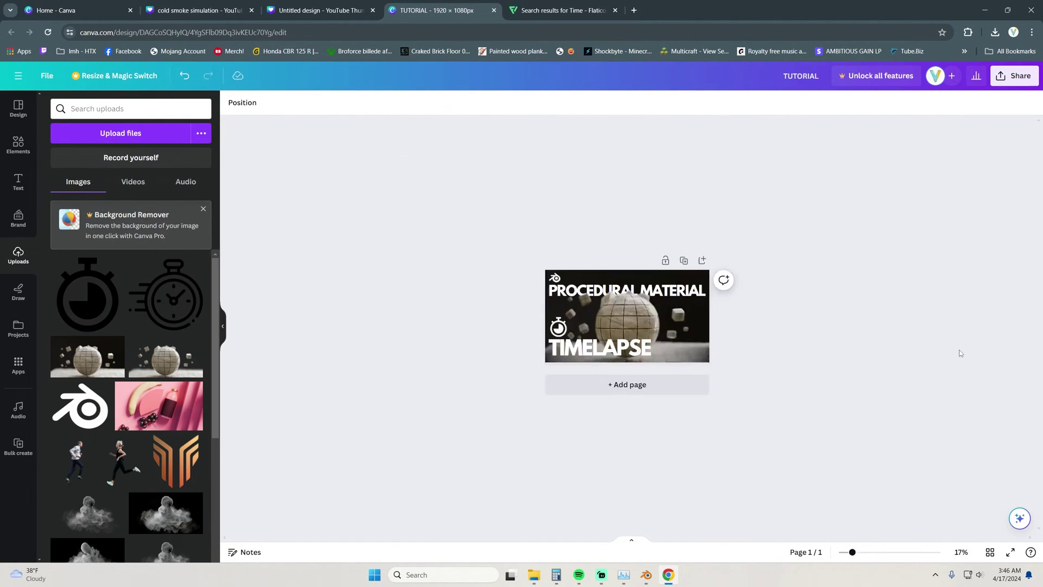
Step: Open the photo's white balance adjustments to warm the render's Temperature to 17
left_click(131, 111)
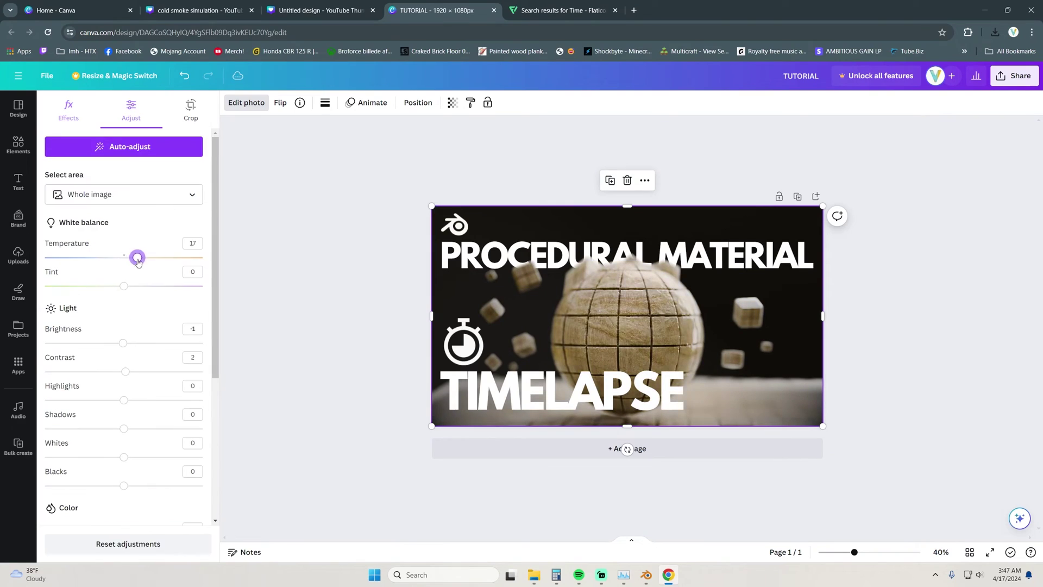